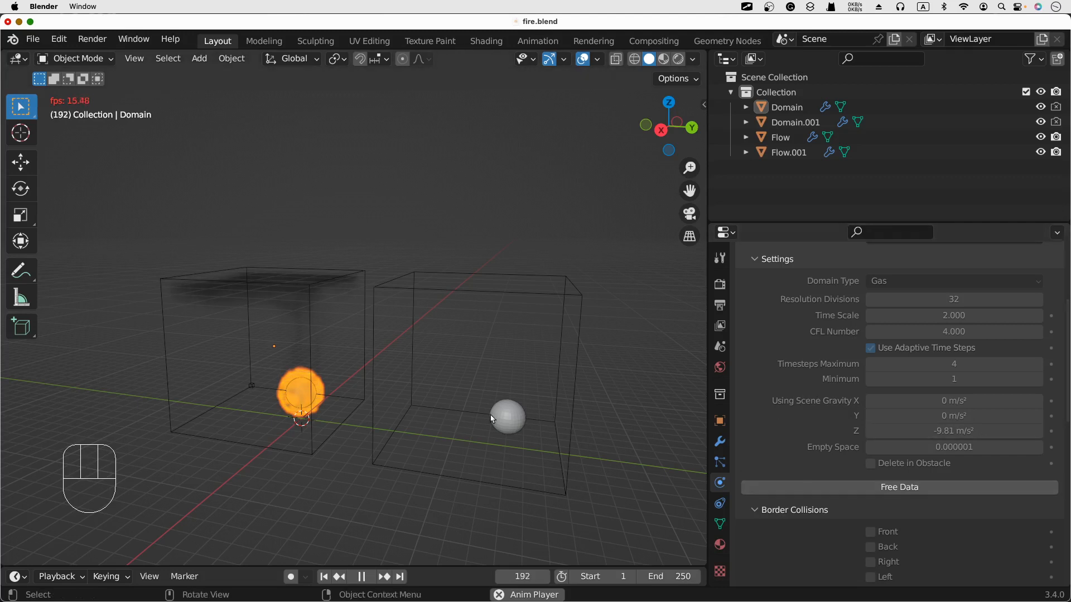
Stop the animation at the first frame and free the baked simulation data of the Domain object
click(915, 405)
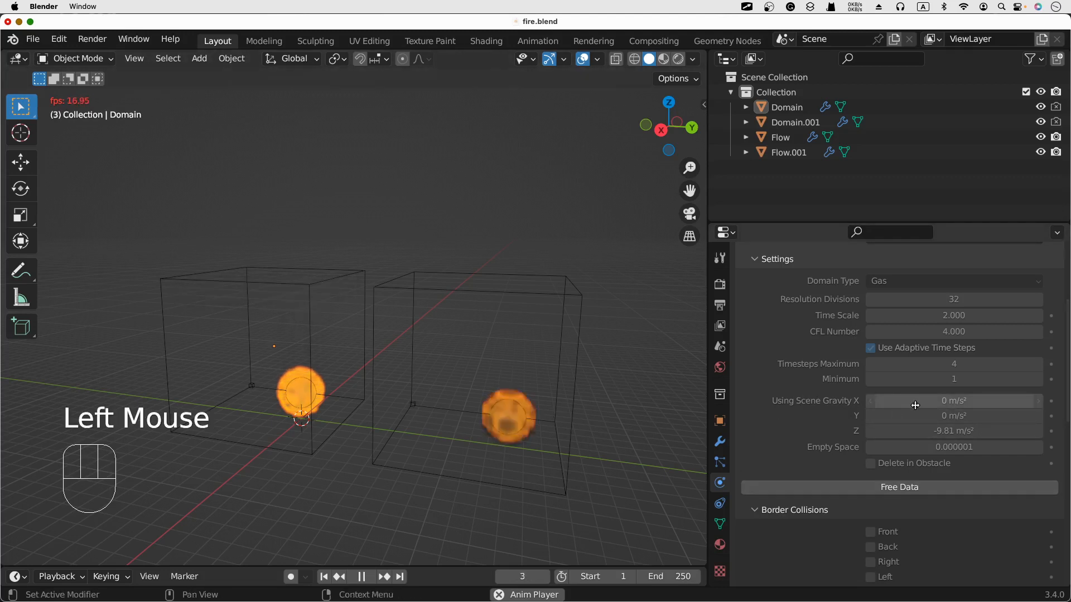
click(787, 107)
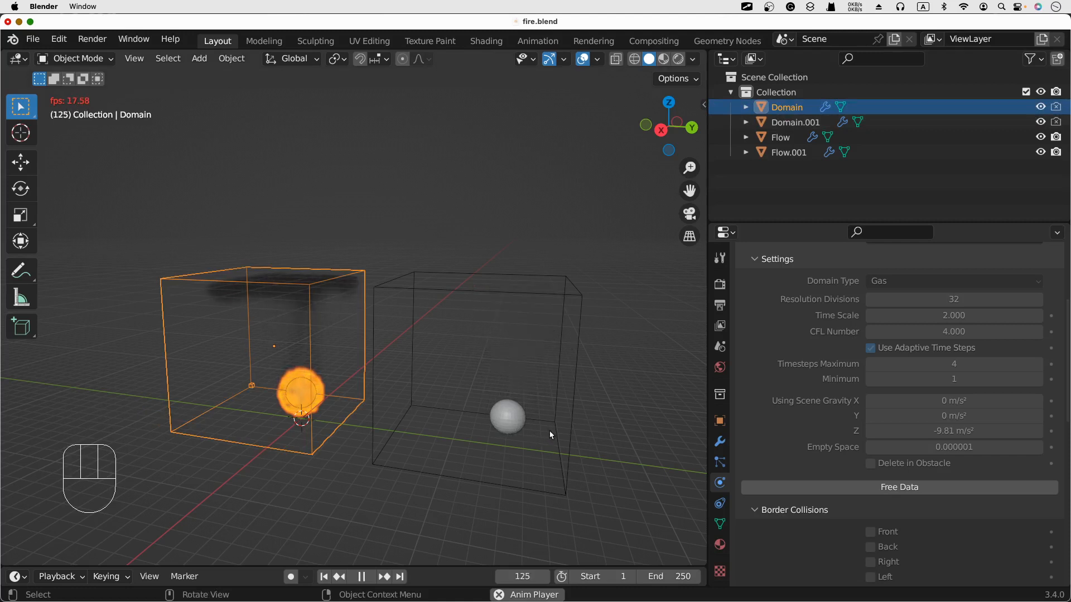
click(362, 577)
double_click(324, 576)
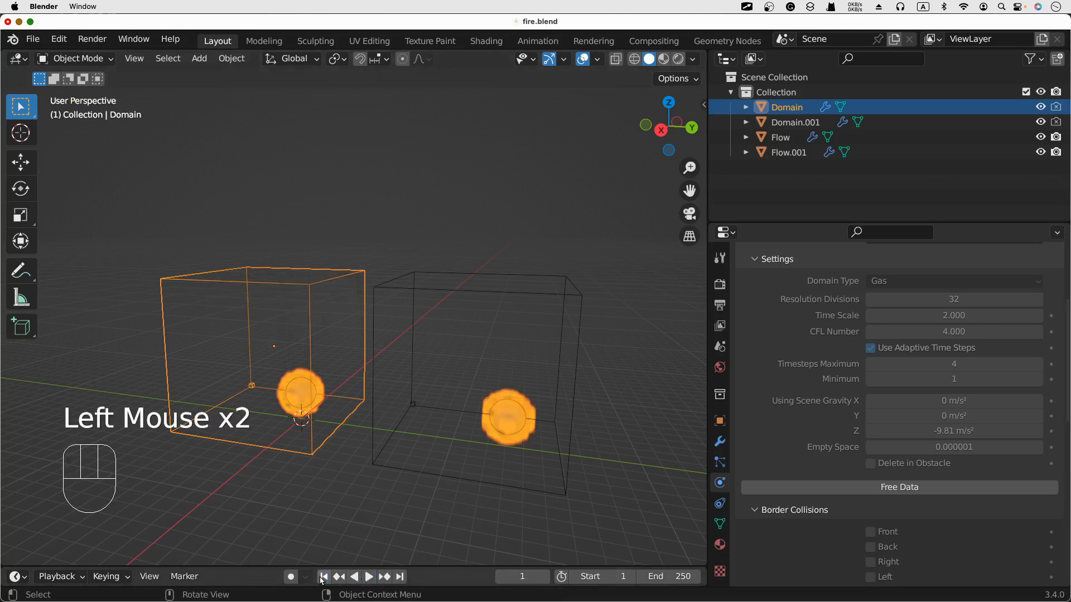
click(954, 483)
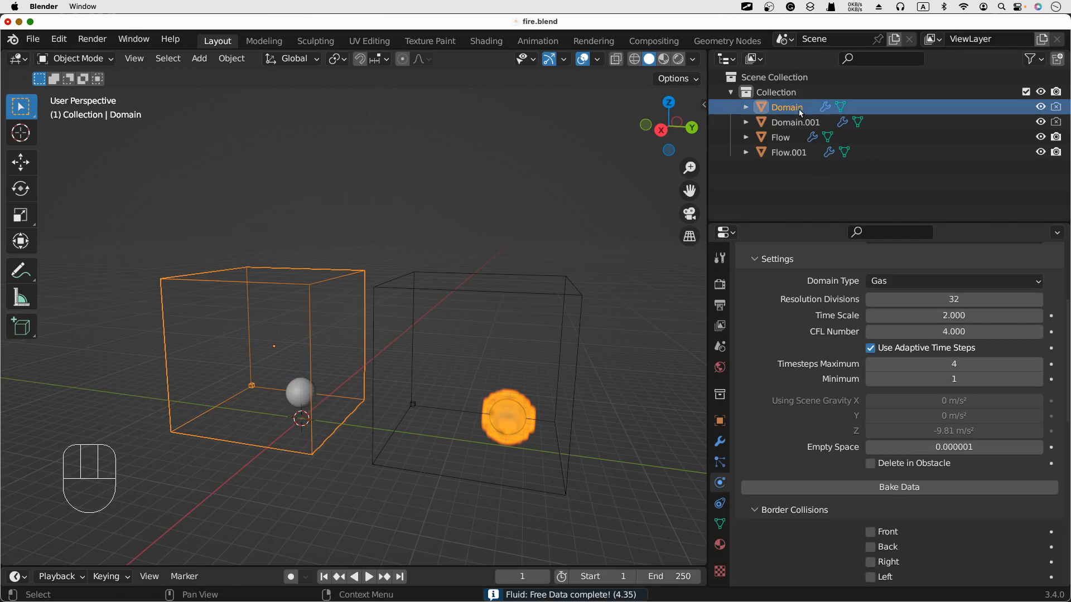
Delete the second fluid setup, consisting of the Domain.001 and Flow.001 objects
click(811, 123)
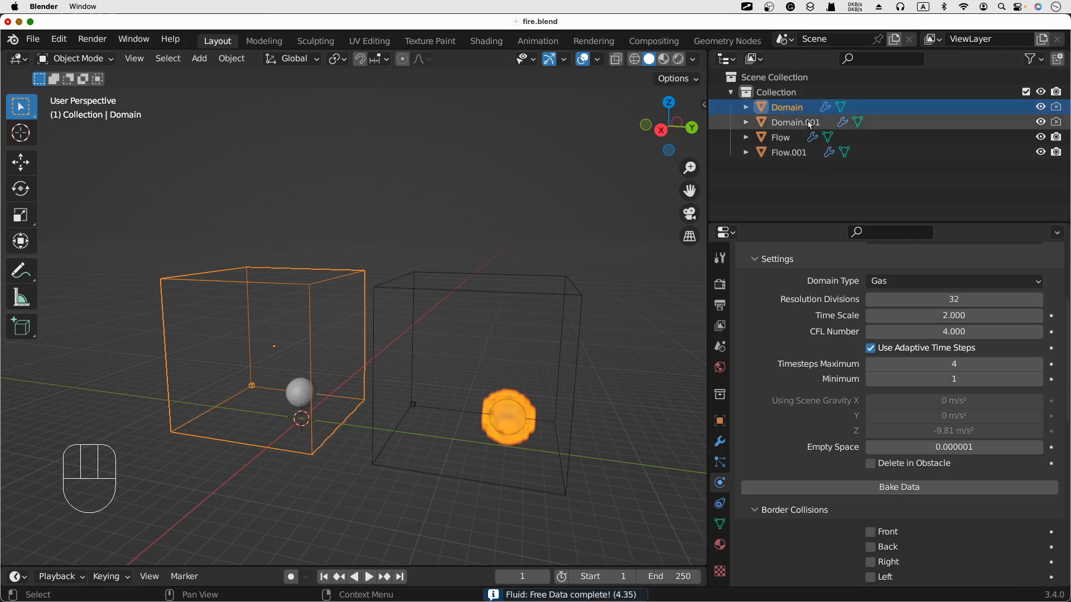
click(808, 109)
click(810, 123)
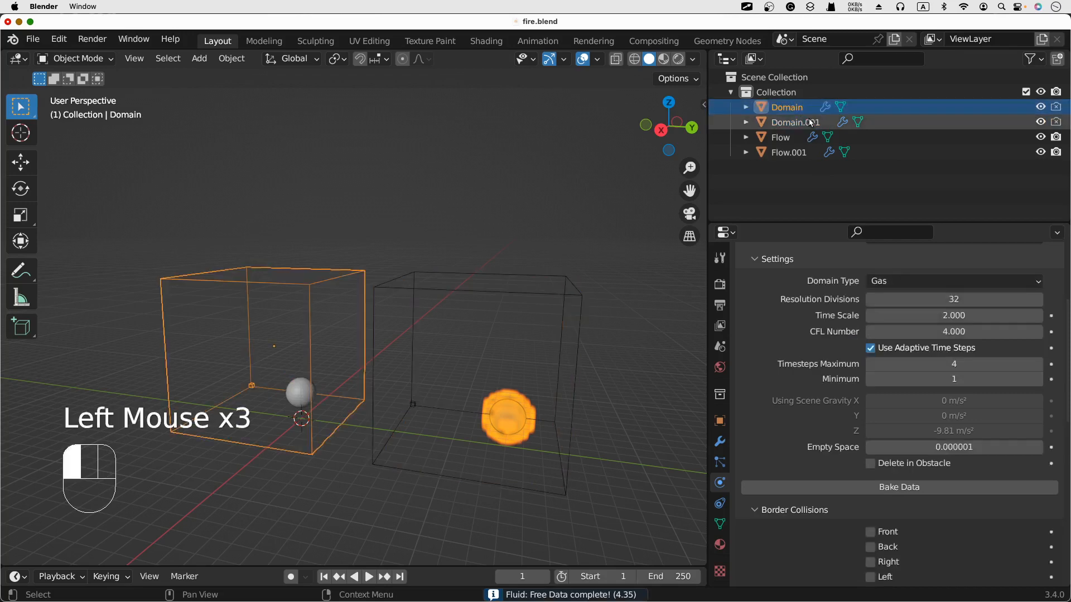
super+click(781, 157)
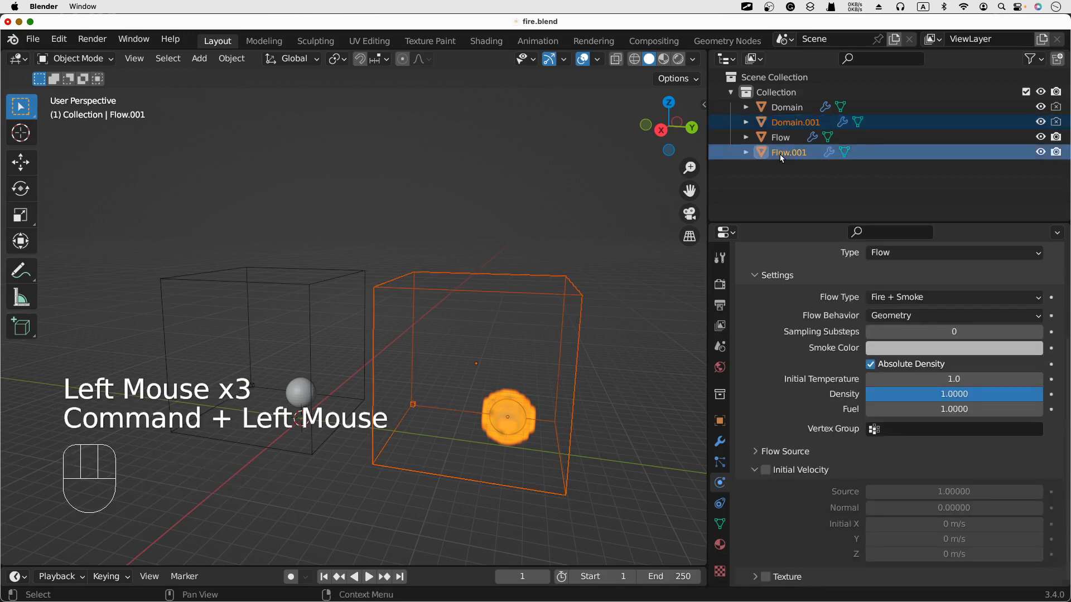
key(x)
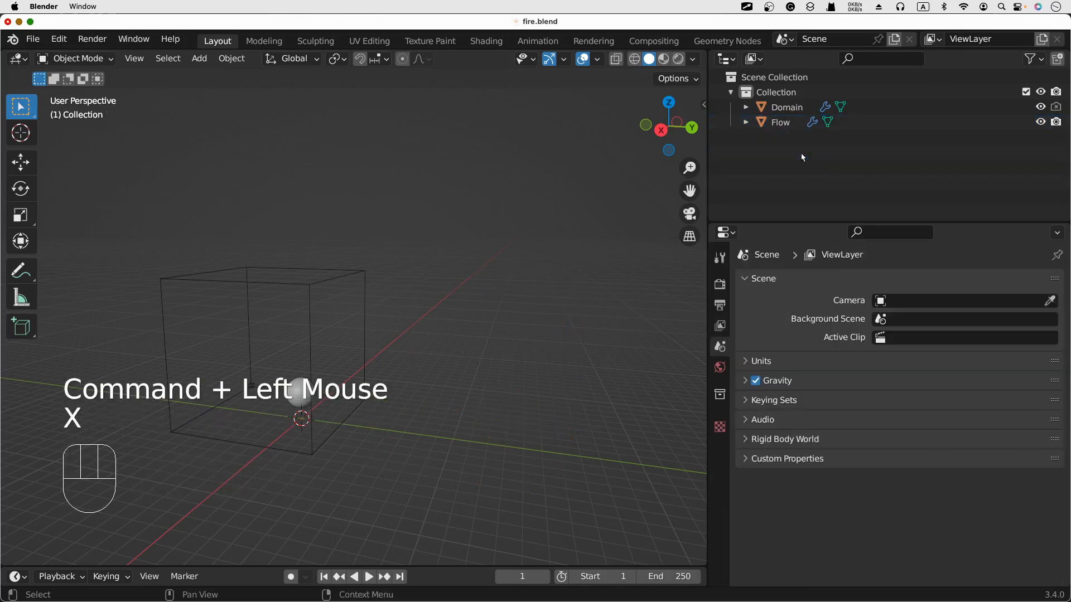
Select the remaining Domain box and examine its gas settings, including the scene gravity values
scroll(332, 340, left, 5)
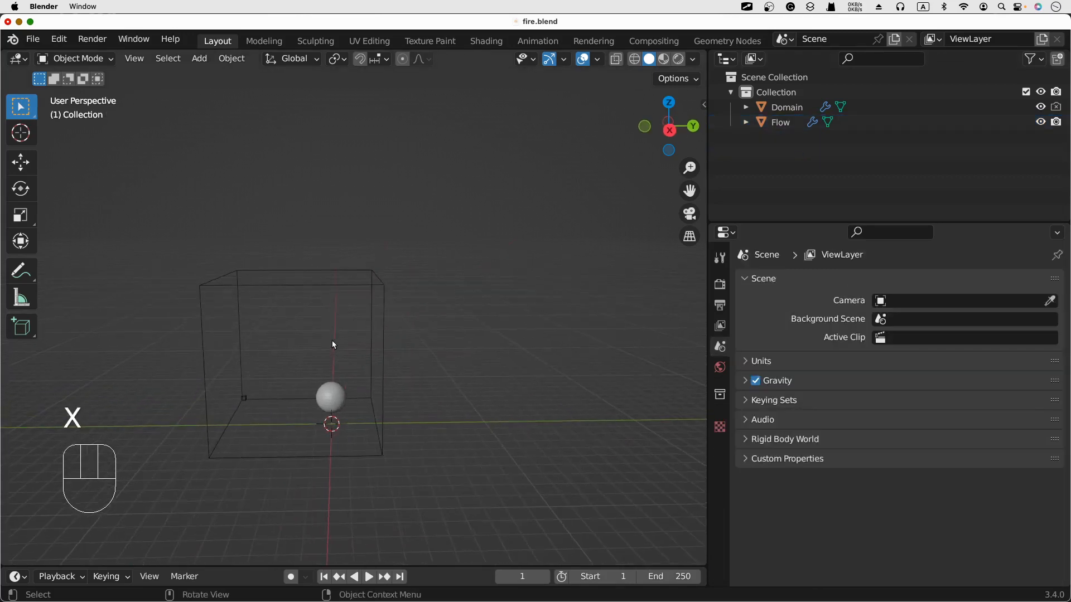
click(317, 307)
click(268, 272)
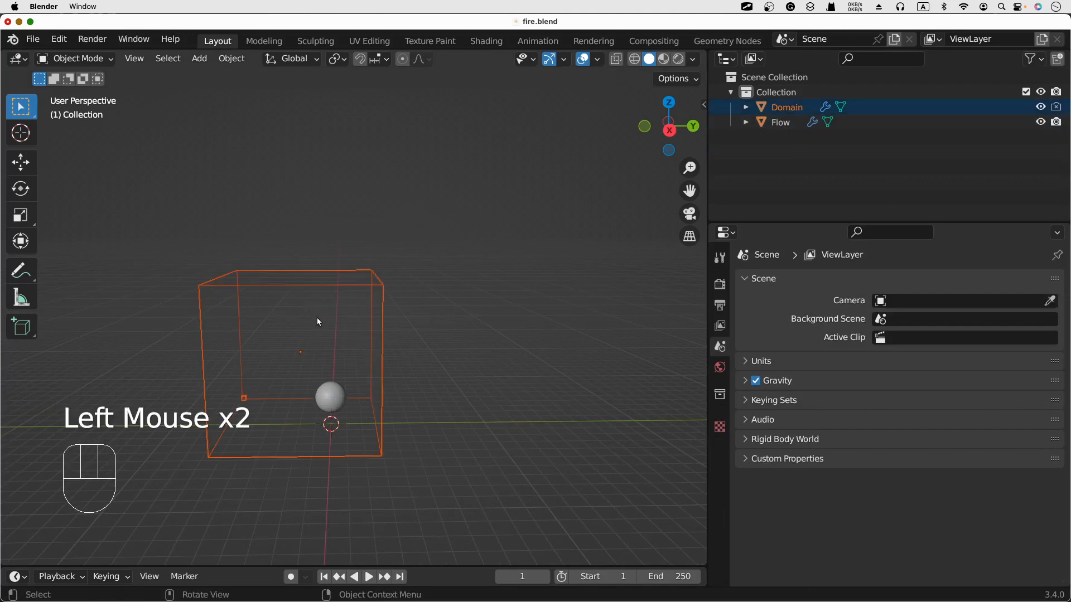
click(289, 337)
click(290, 337)
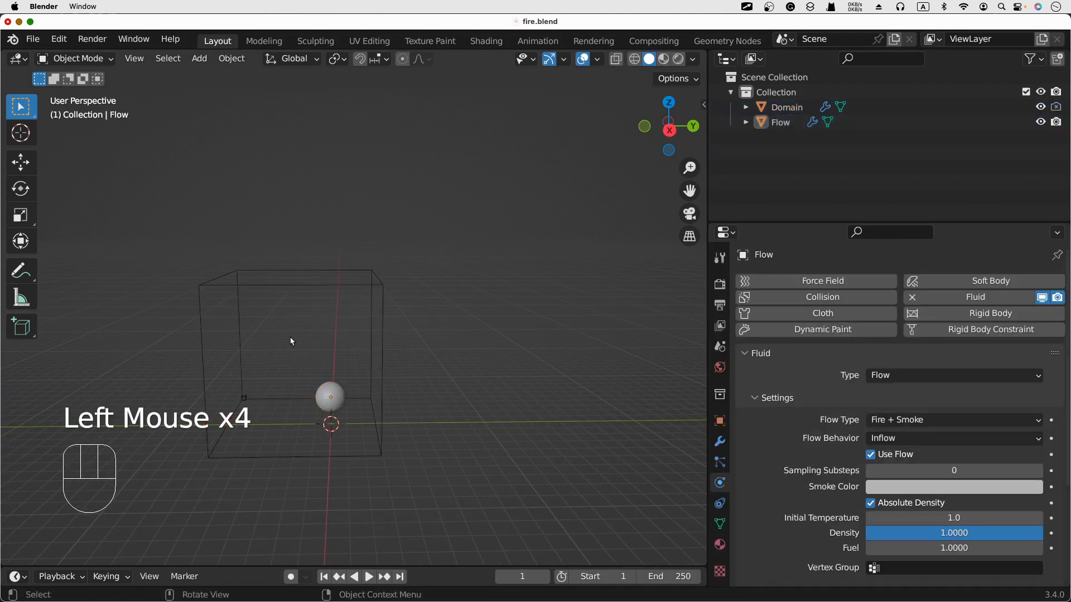
click(258, 288)
scroll(817, 510, down, 3)
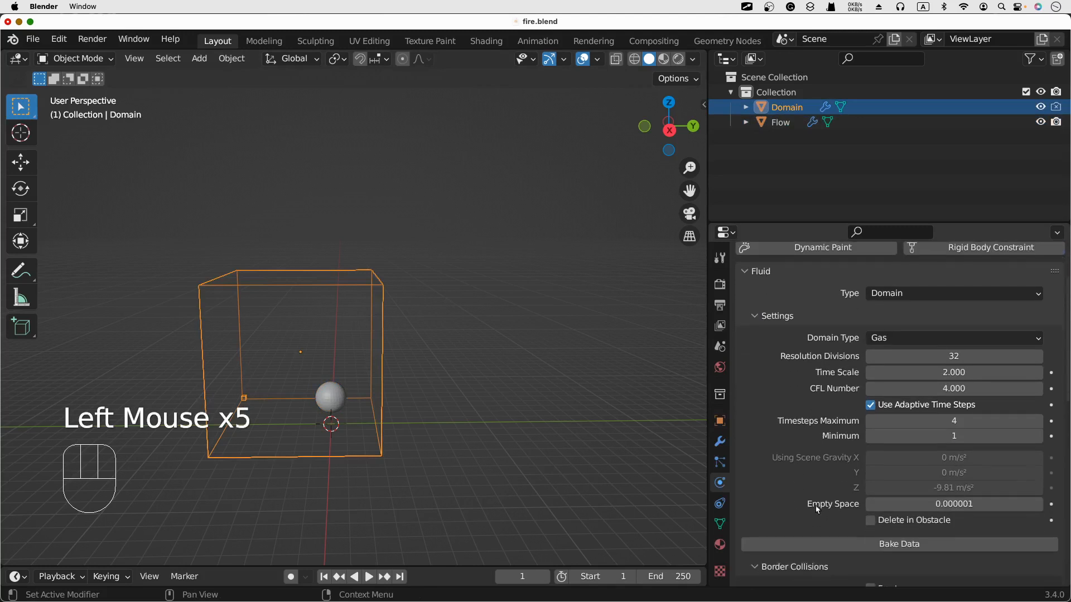
scroll(866, 515, down, 3)
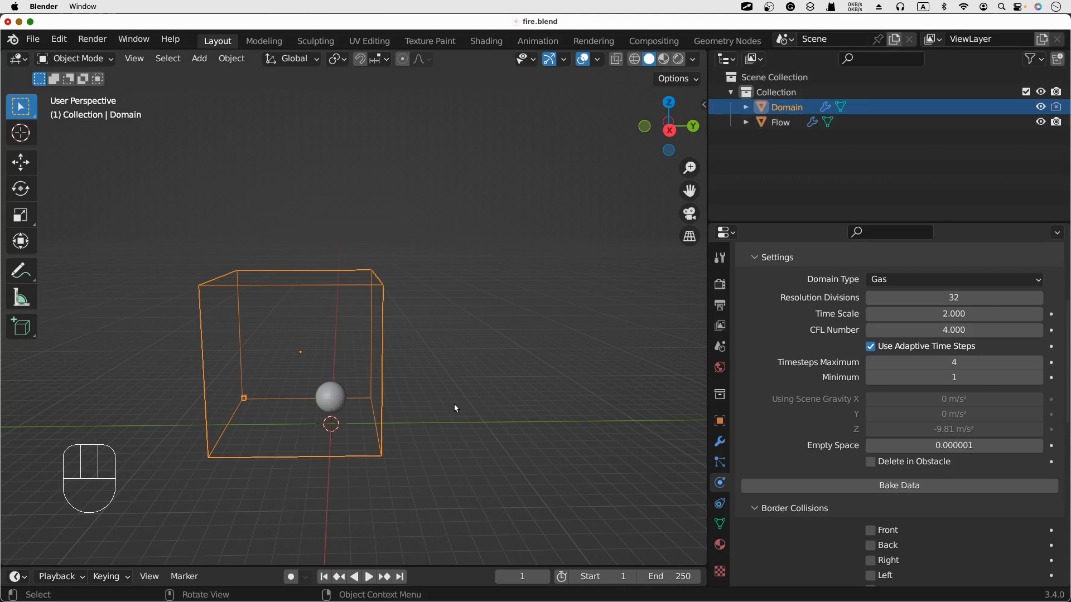
Disable the scene's global gravity and return to the Domain's own gravity settings
click(720, 347)
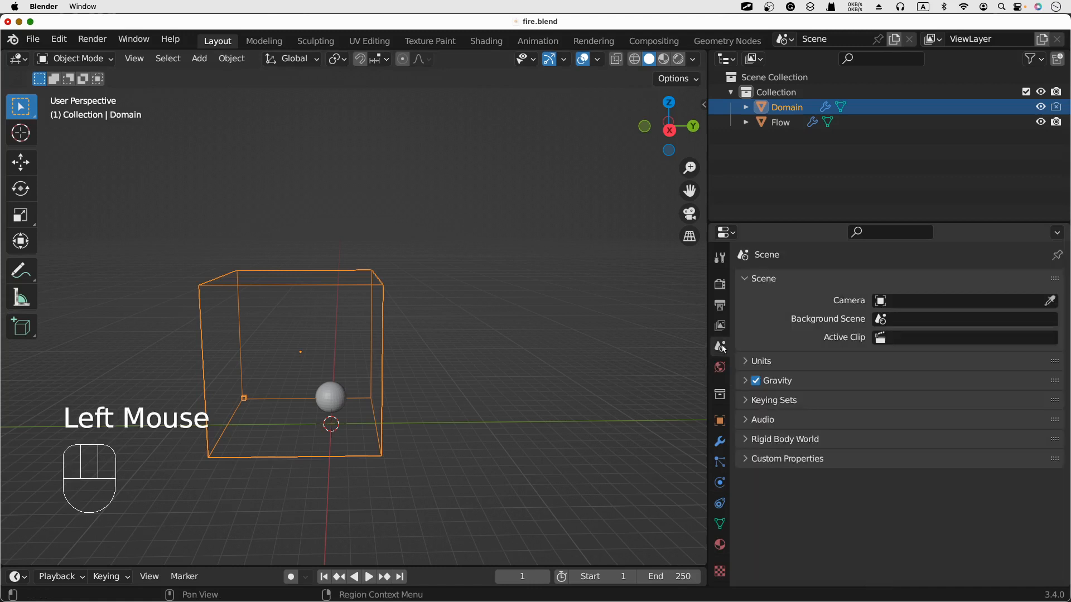
click(746, 383)
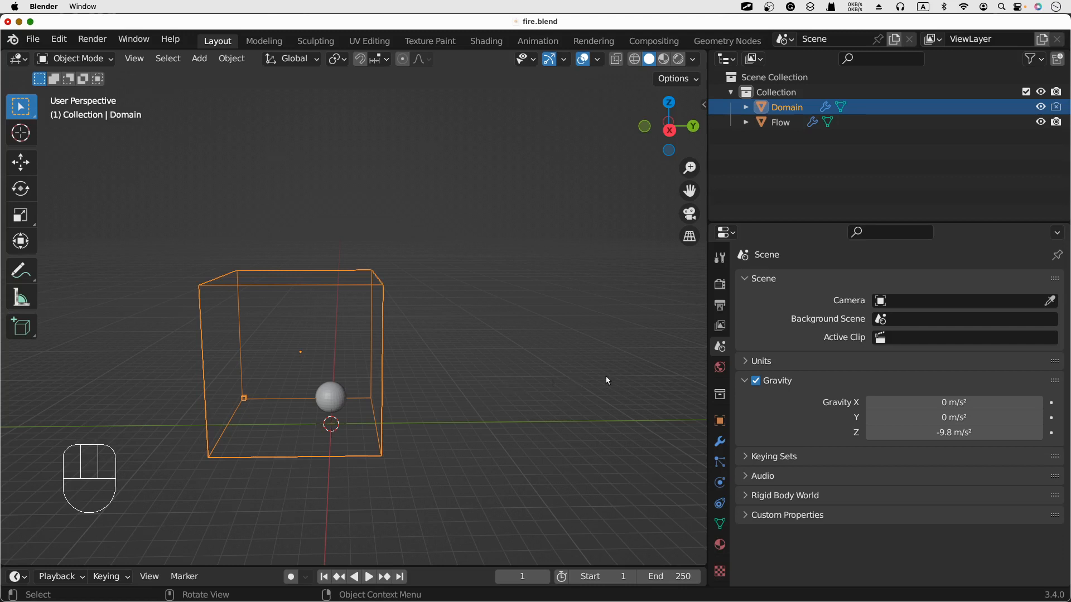
click(756, 385)
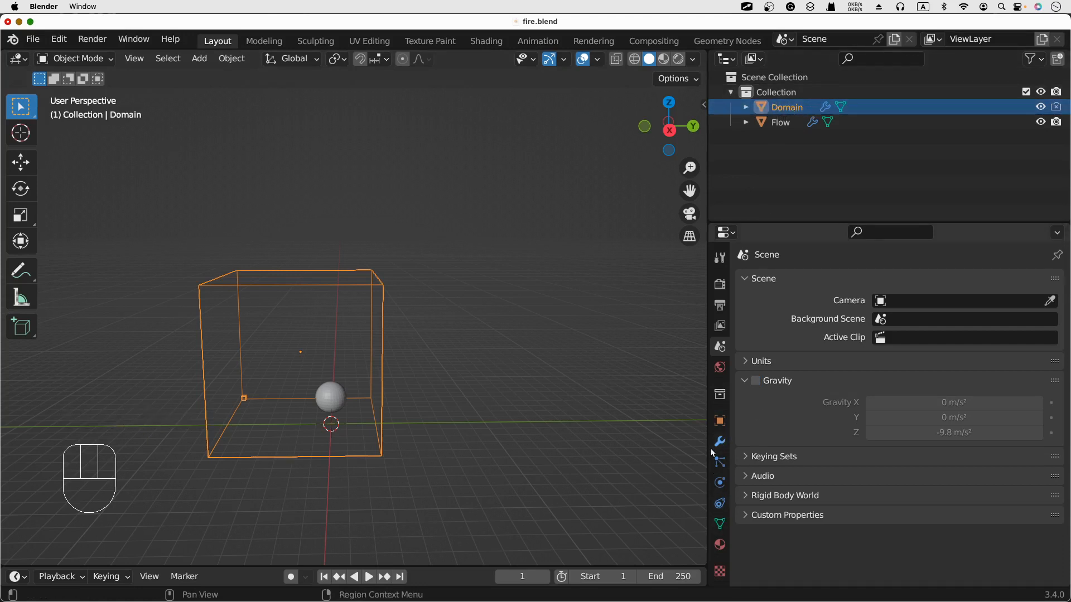
click(720, 484)
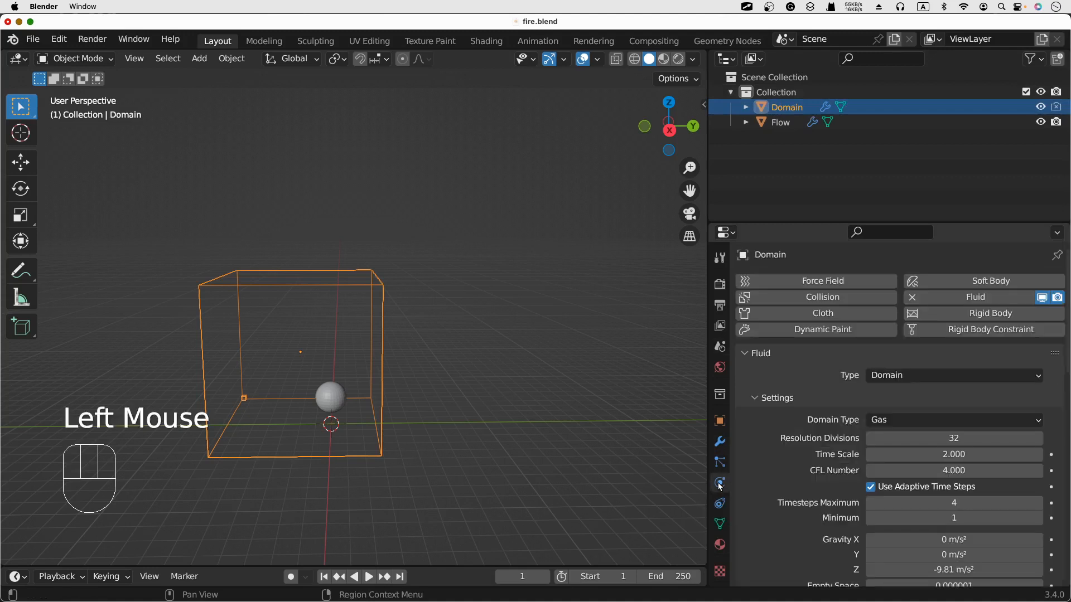
scroll(773, 453, down, 5)
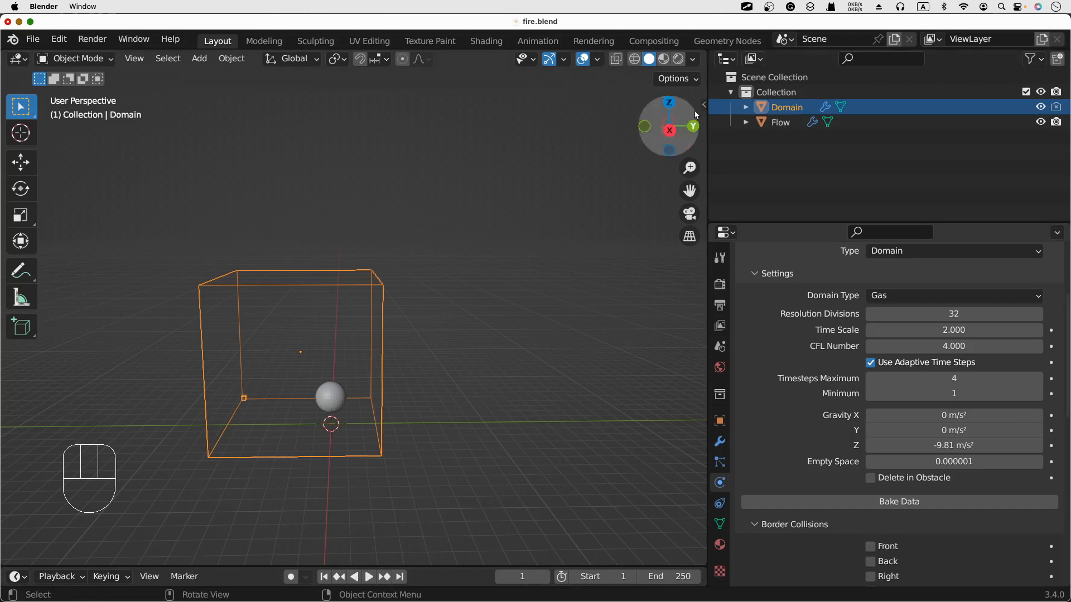
Change the Flow sphere's flow type to Smoke
click(786, 123)
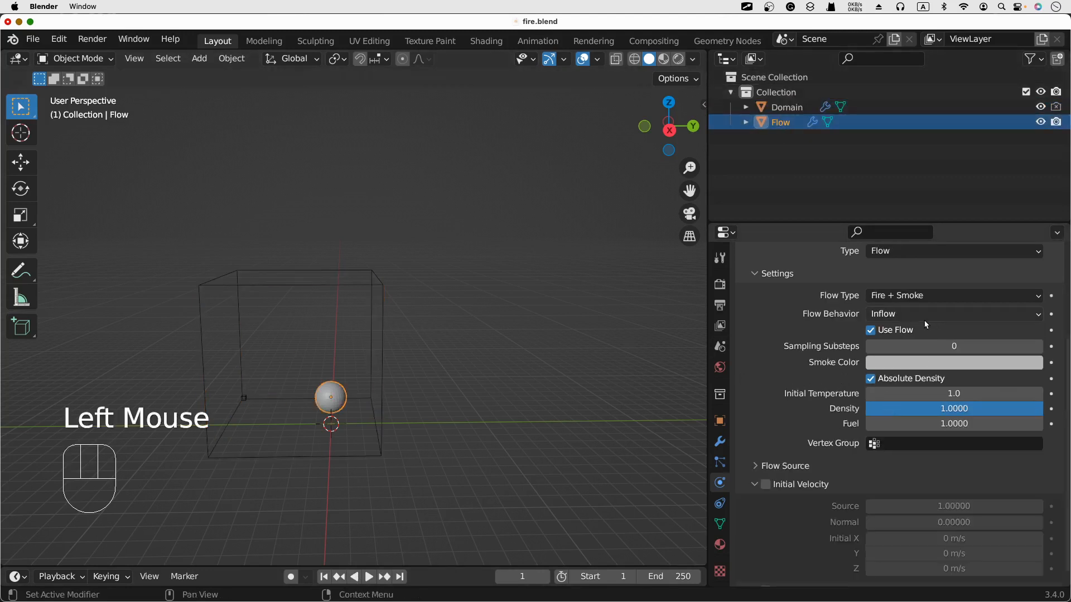
click(942, 296)
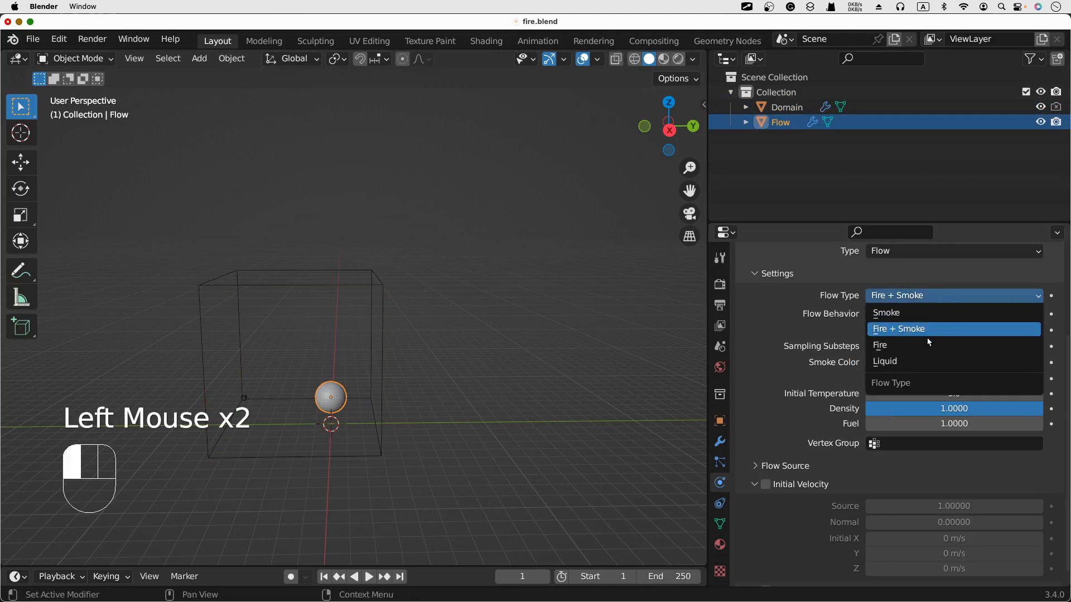
click(919, 319)
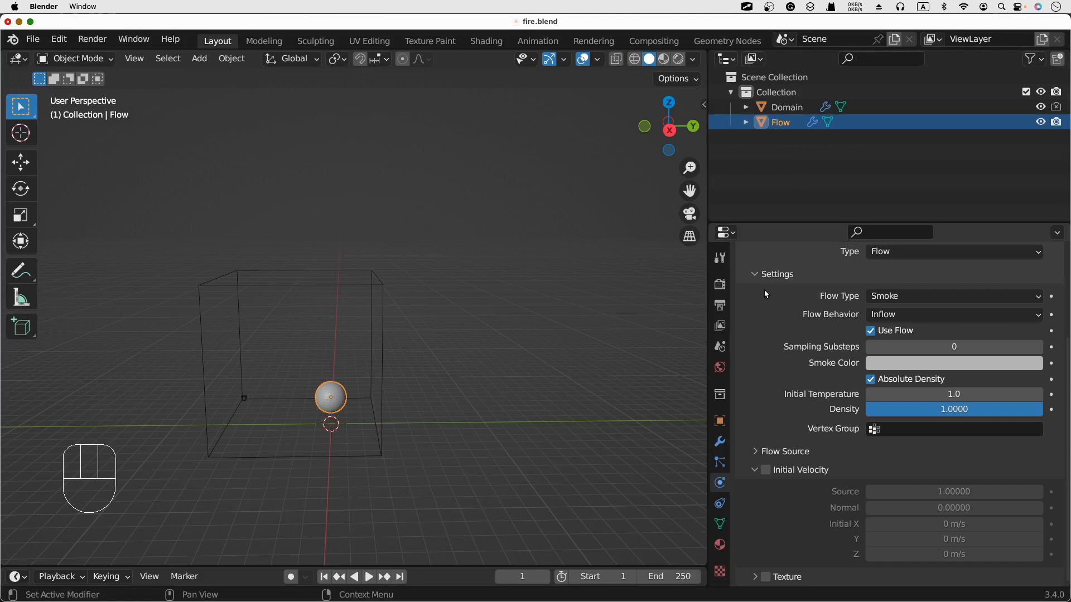
Set the Domain's gravity to 0 m/s² on Z and 20 m/s² on Y
click(789, 111)
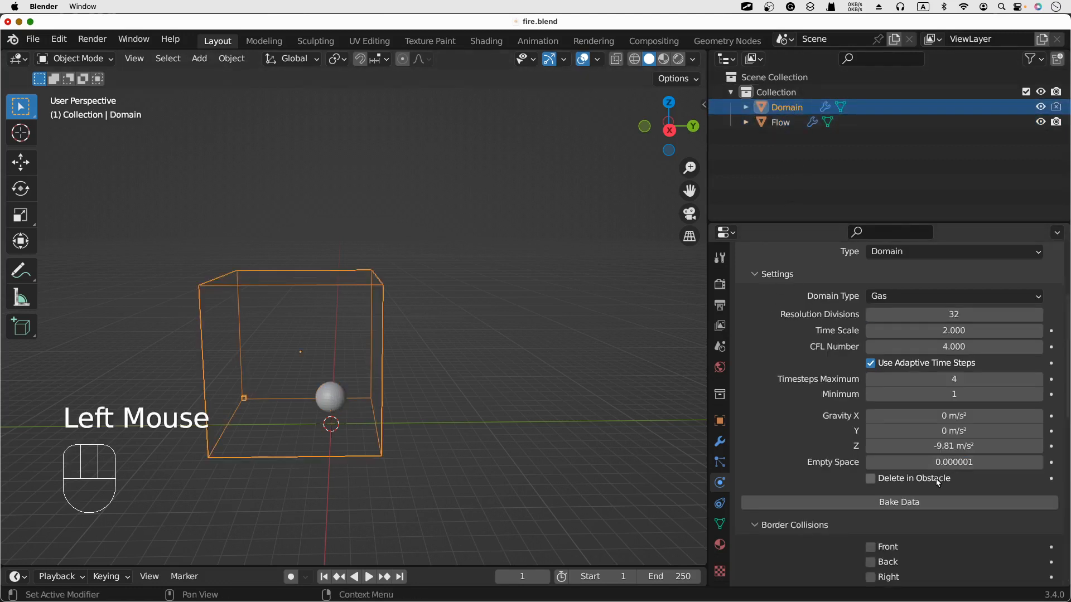
click(933, 449)
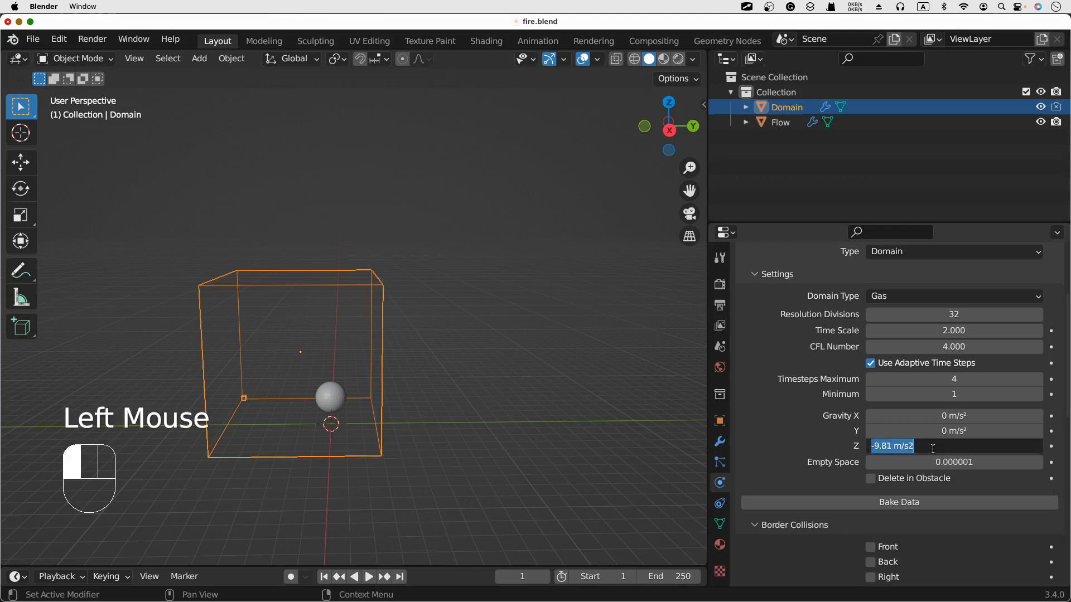
text(0)
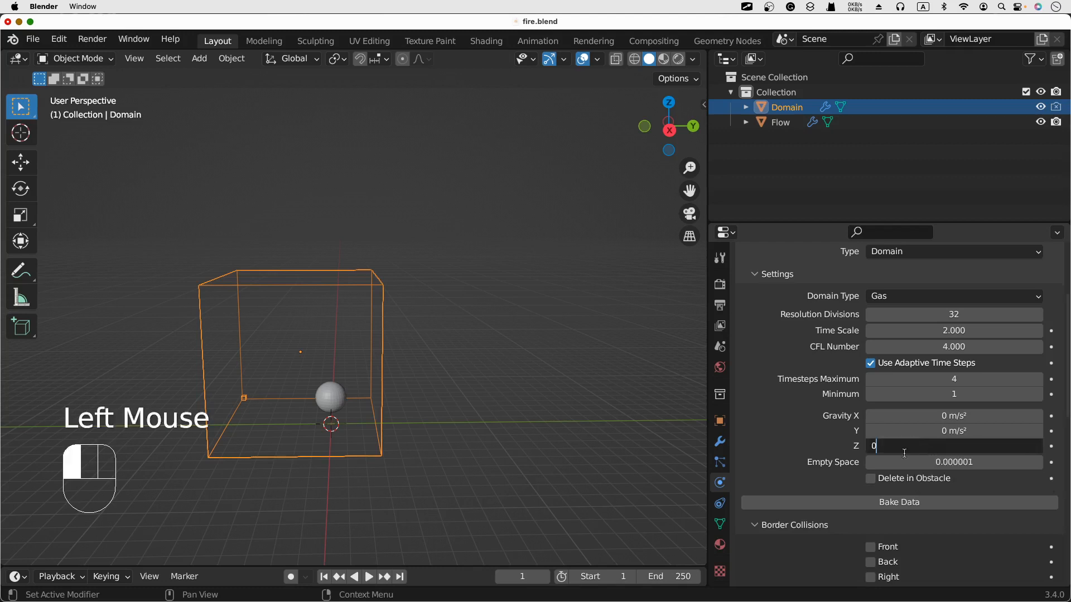
key(Return)
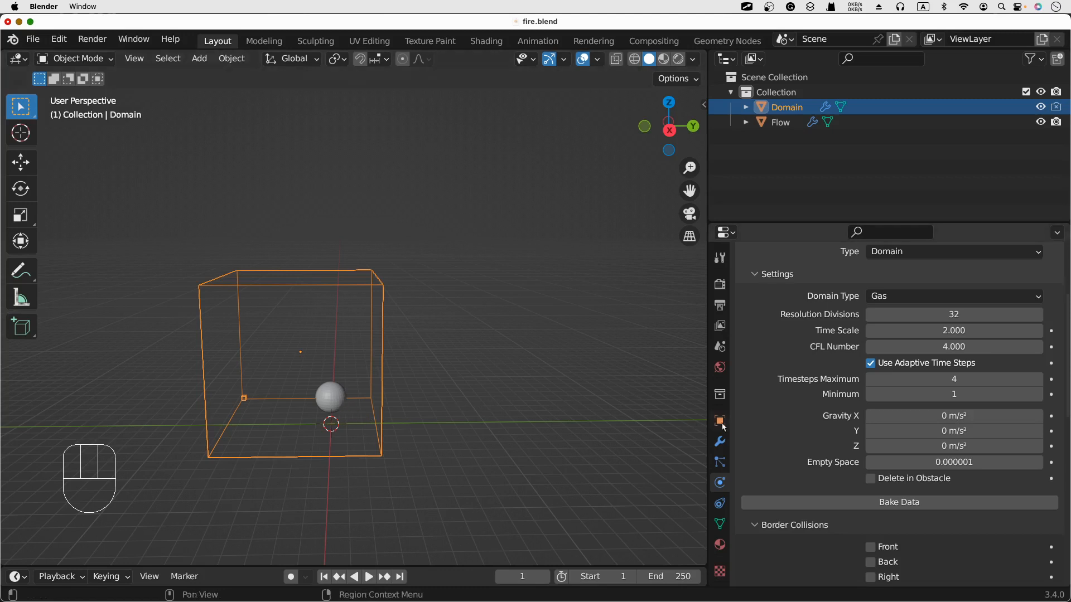
click(904, 433)
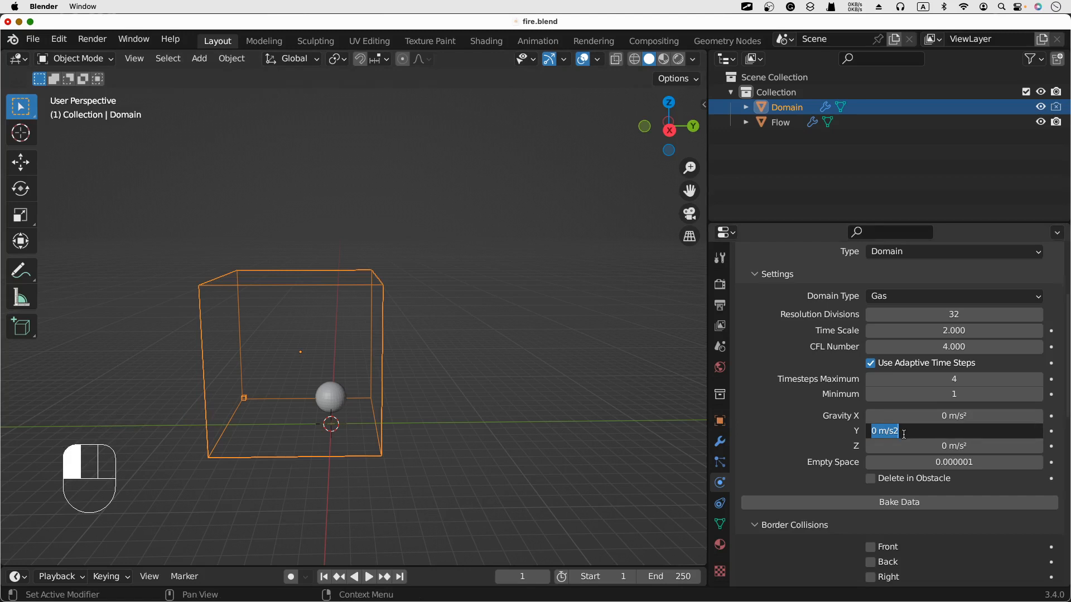
text(20)
click(594, 415)
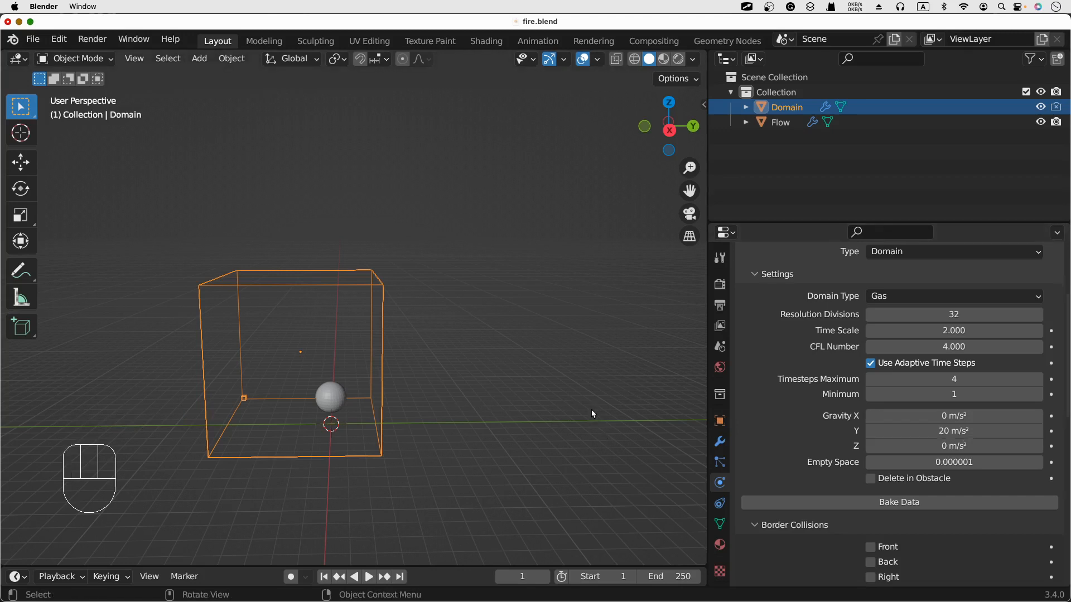
Set the end frame of the Domain's simulation cache to 60
middle_drag(596, 409, 610, 428)
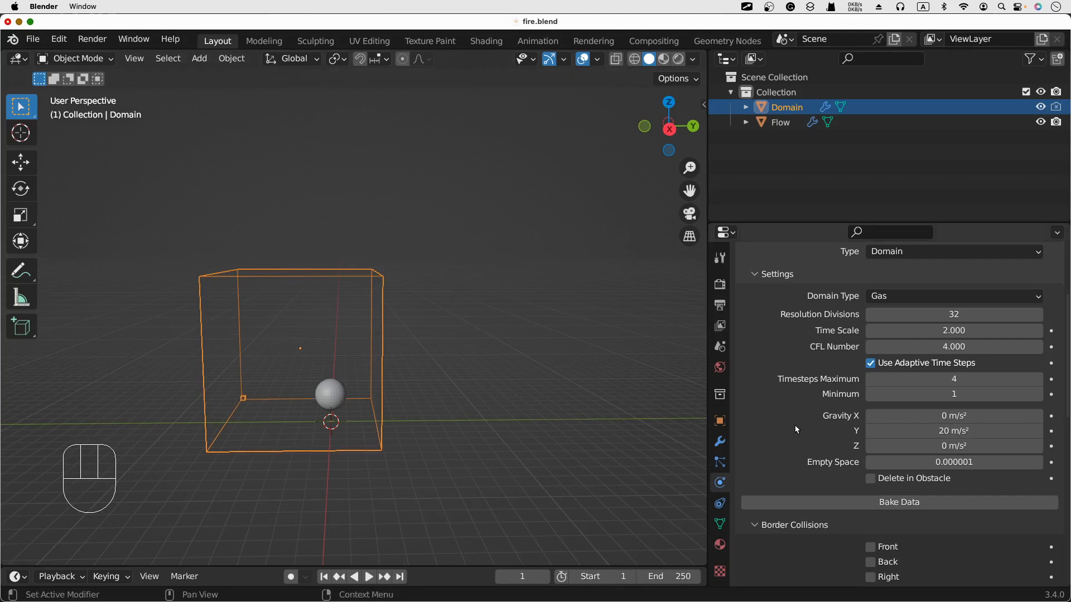
scroll(809, 446, down, 1)
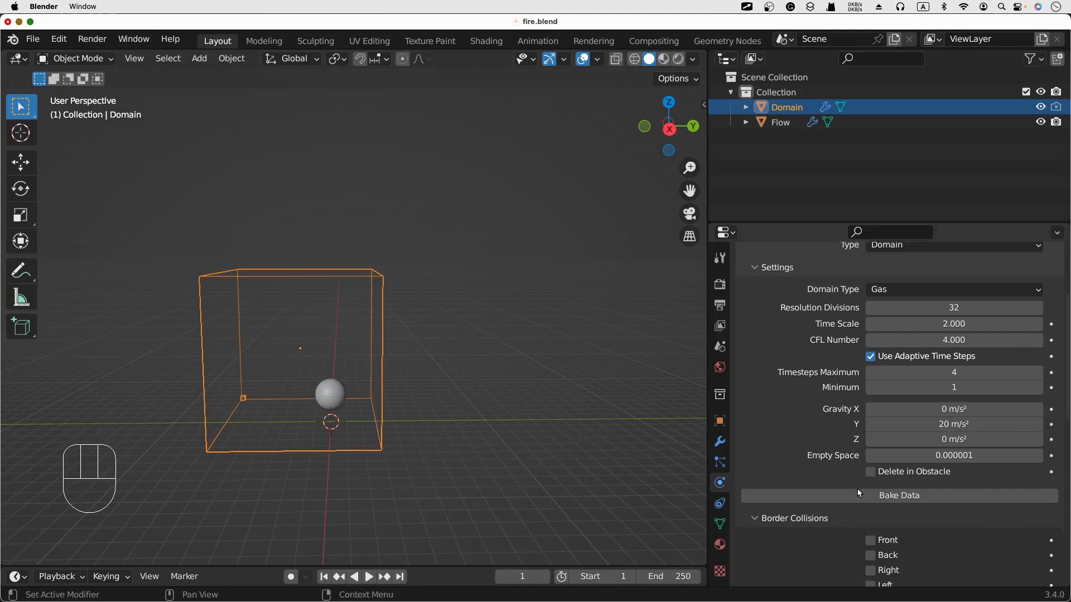
scroll(861, 490, down, 15)
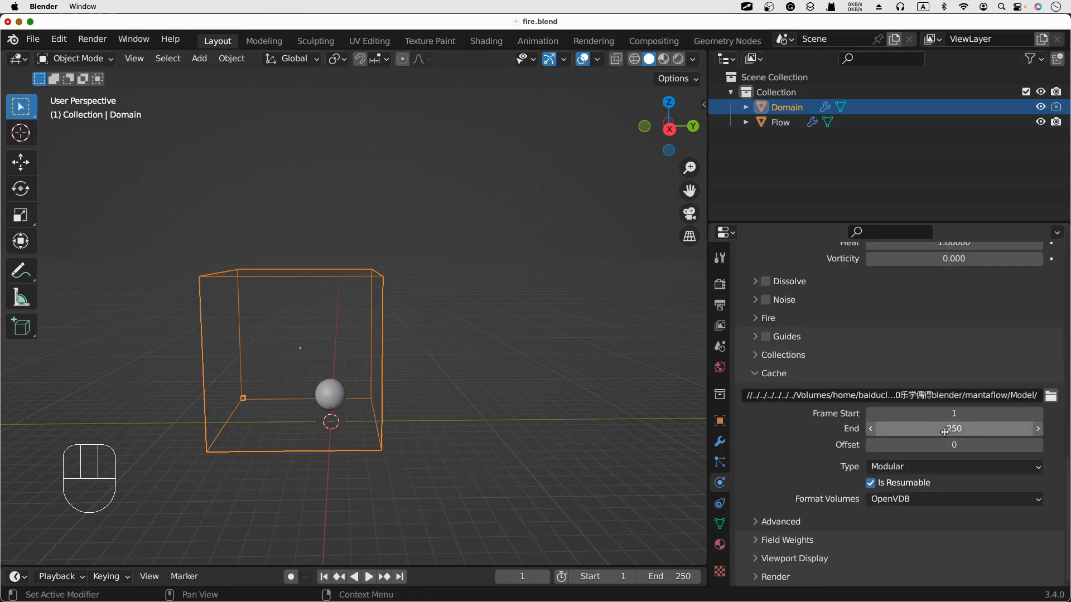
click(946, 433)
text(60)
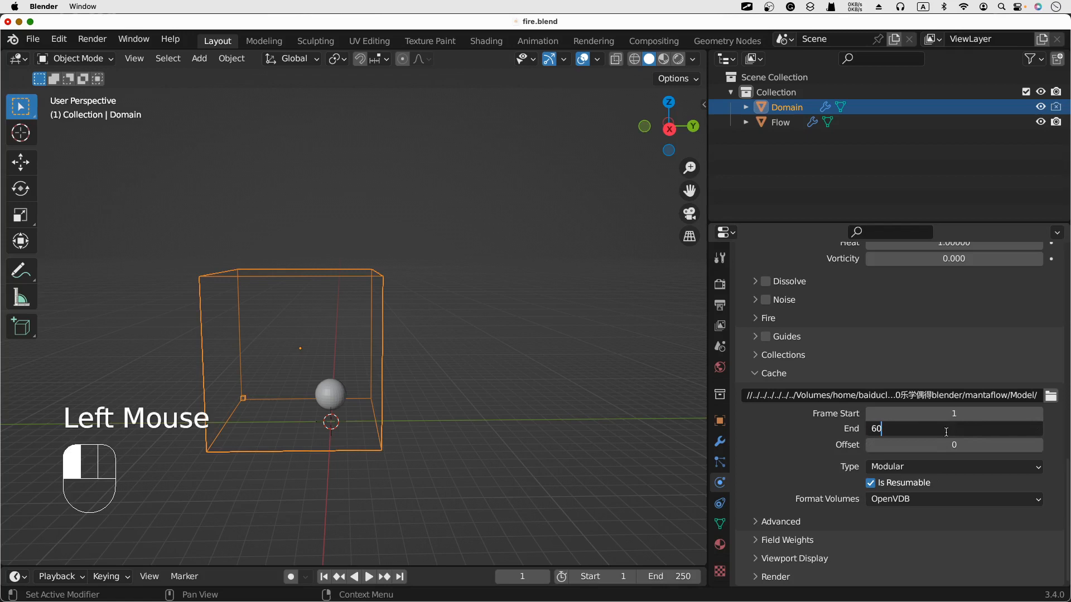
key(Return)
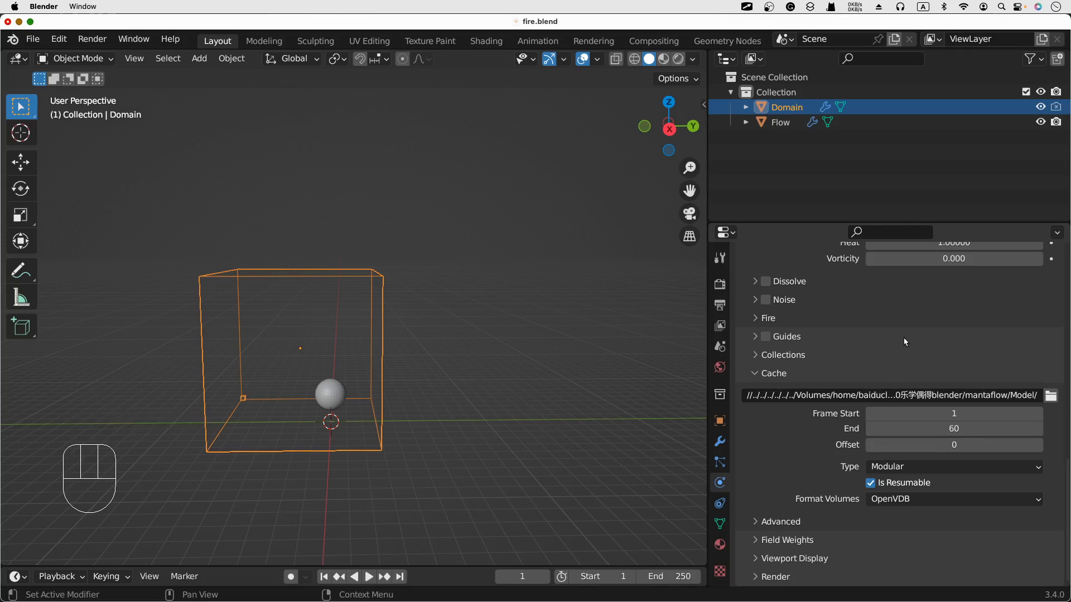
Bake the Domain's smoke simulation data and return the timeline to the first frame
scroll(903, 337, up, 15)
scroll(871, 510, down, 5)
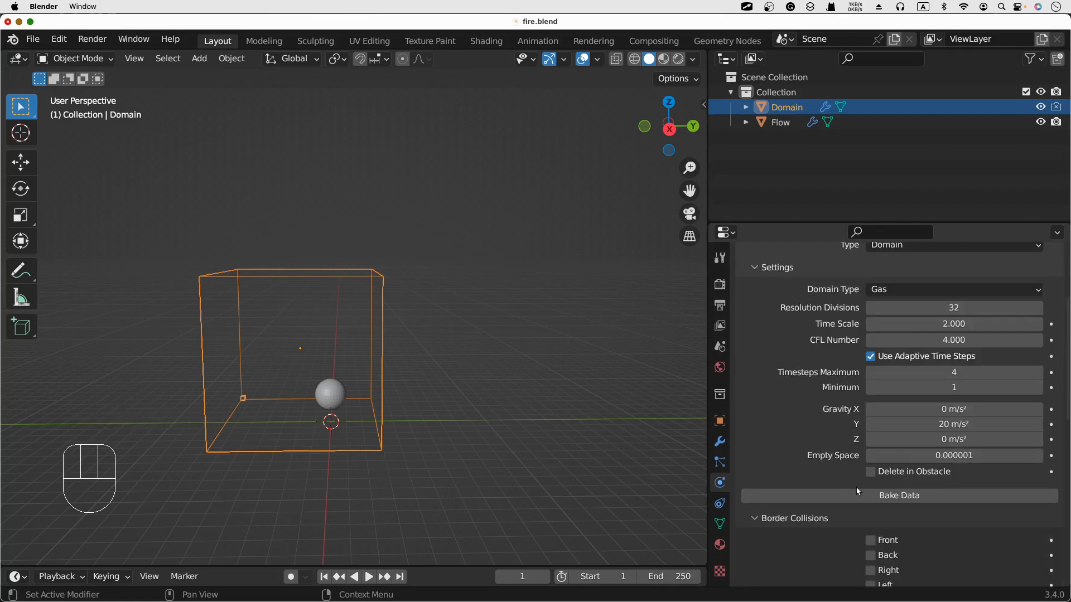
click(864, 500)
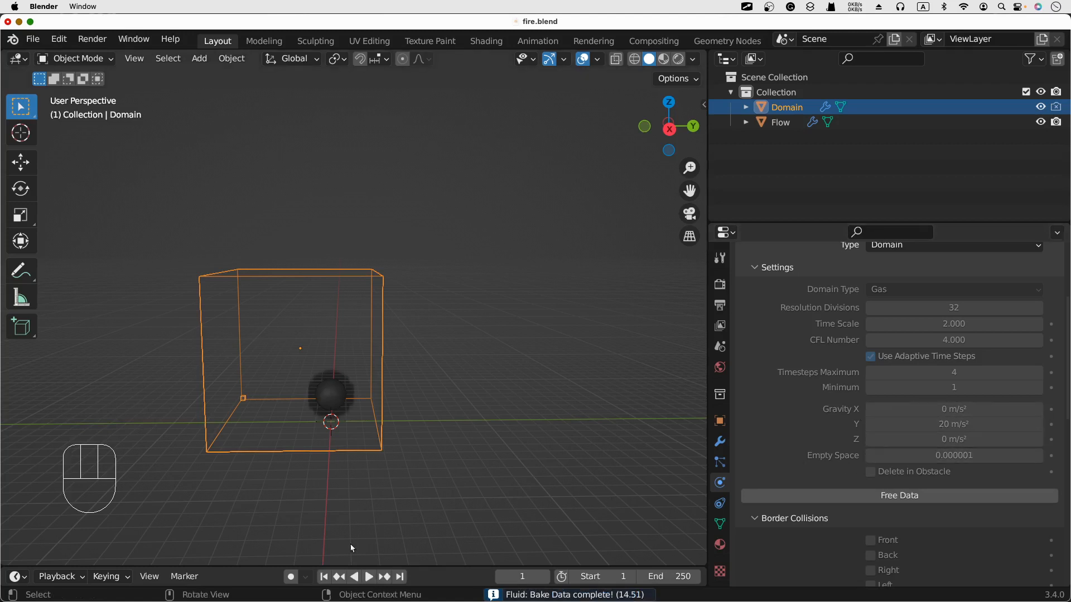
click(323, 577)
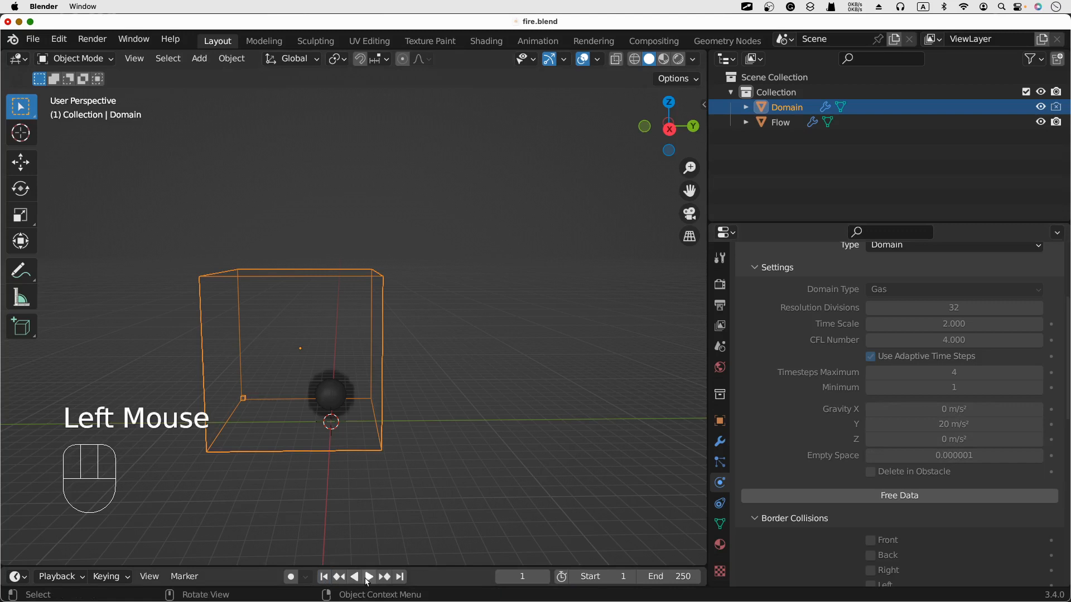
Play back the baked smoke simulation in the viewport and deselect the Domain
click(367, 581)
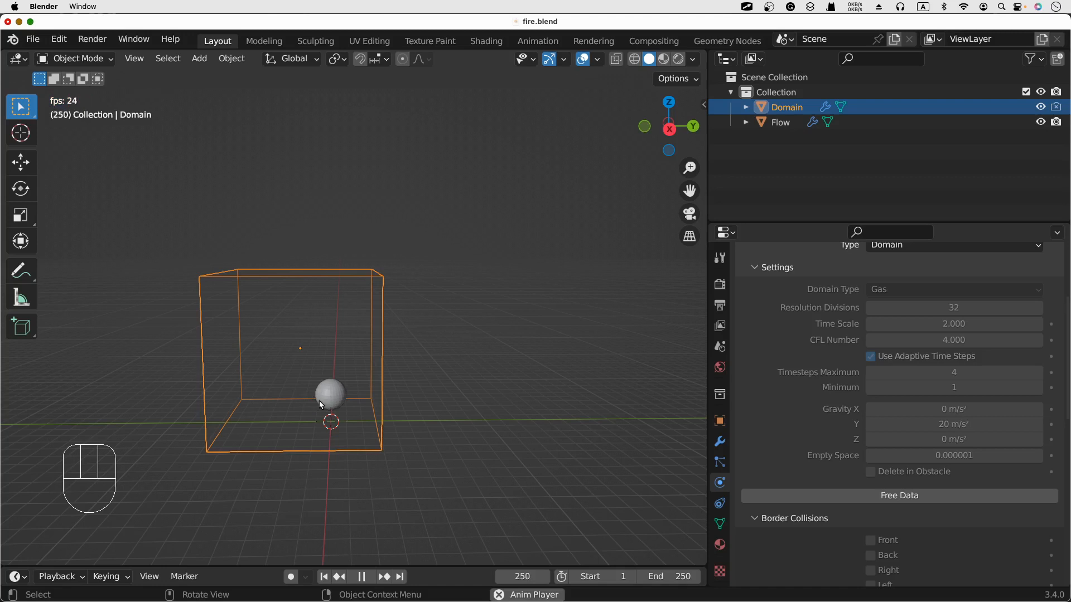
click(569, 291)
Annotate the screen with a long arrow for the Y axis, labelled "y", with plus and minus signs marking its two ends
key(alt)
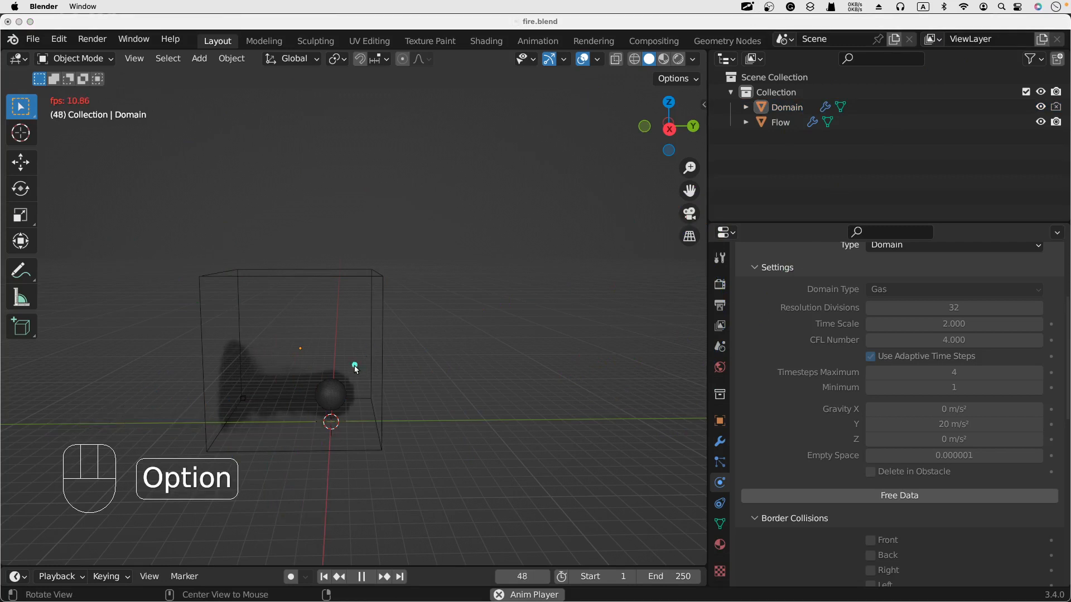
mouse_move(81, 220)
mouse_down()
mouse_move(569, 172)
mouse_move(577, 217)
mouse_move(599, 235)
mouse_move(608, 294)
mouse_move(650, 272)
mouse_up()
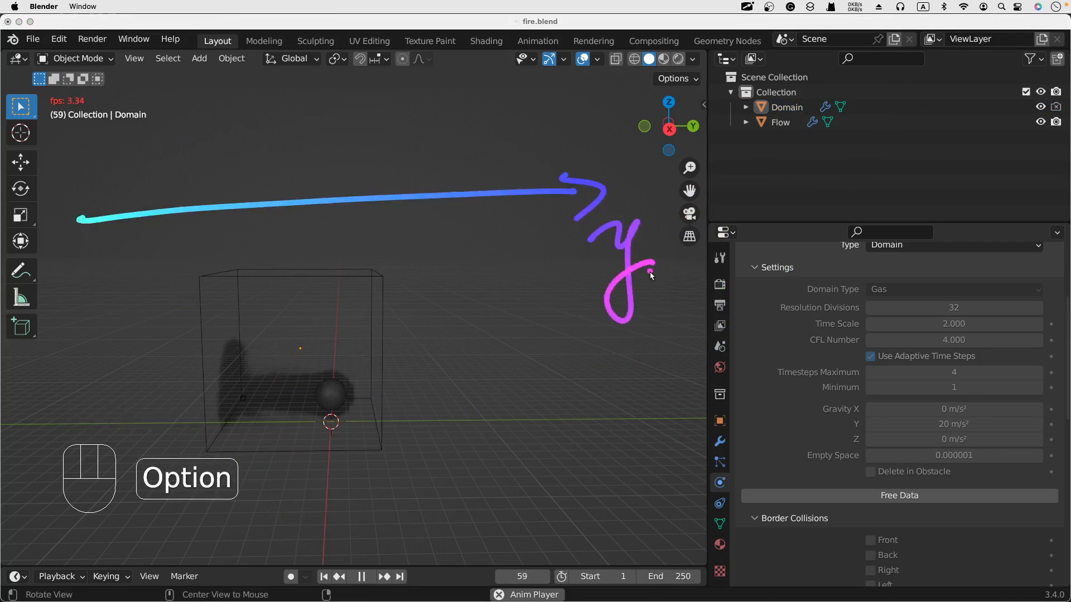
mouse_move(575, 114)
mouse_down()
mouse_move(599, 111)
mouse_move(586, 149)
mouse_up()
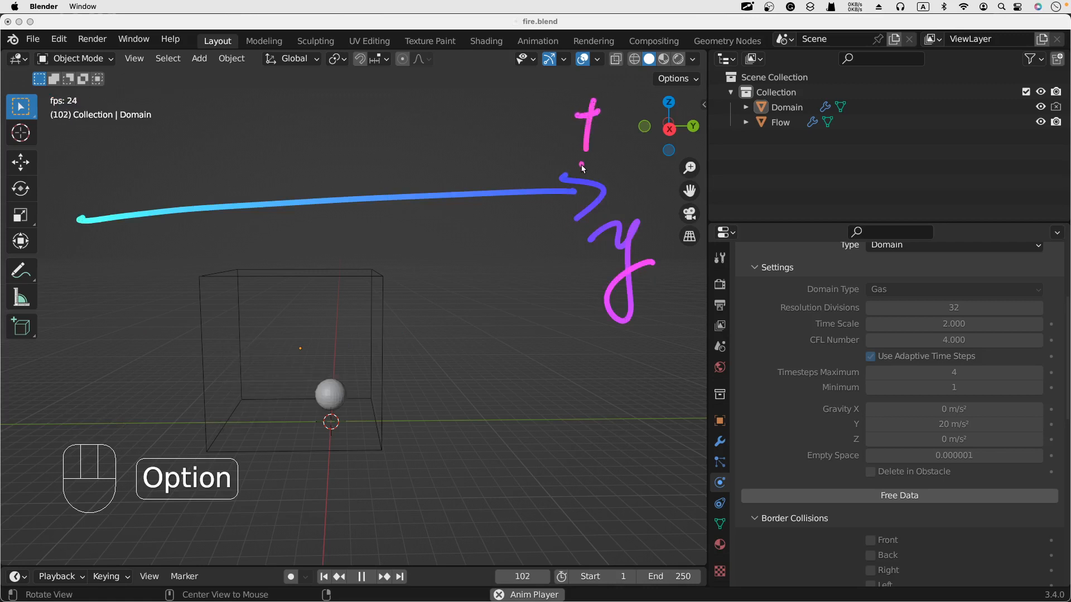
drag(69, 142, 115, 129)
Annotate a gravity arrow in the positive Y direction beside the flow sphere, labelled "g" and "20 m/s²"
drag(338, 328, 515, 319)
drag(493, 302, 519, 332)
mouse_move(471, 365)
mouse_down()
mouse_move(493, 371)
mouse_move(477, 386)
mouse_up()
drag(530, 365, 528, 368)
drag(543, 375, 574, 393)
drag(619, 340, 580, 403)
drag(632, 369, 612, 402)
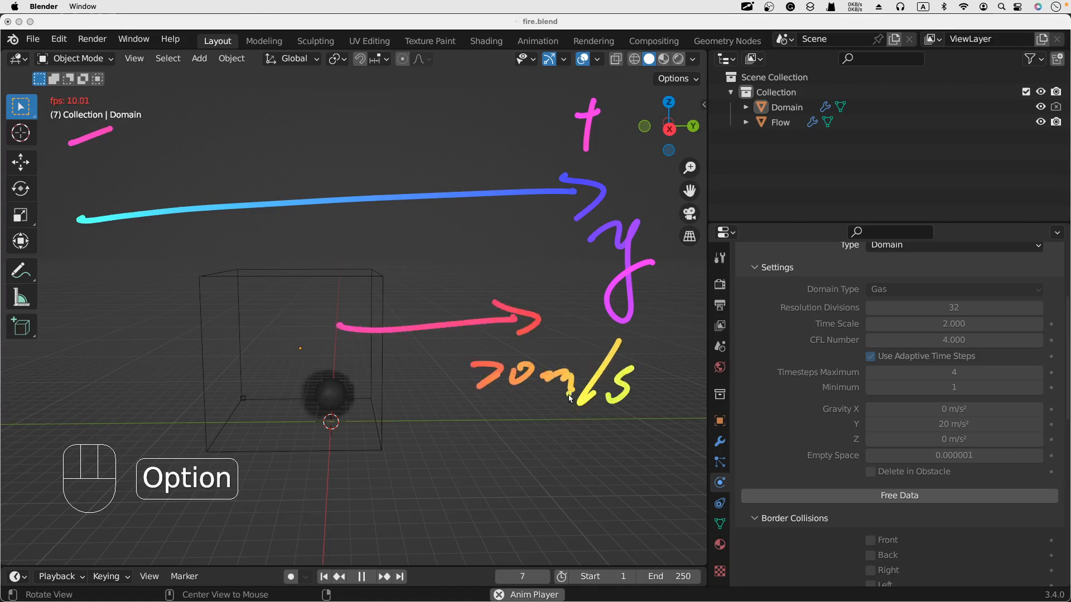
drag(619, 362, 638, 372)
drag(480, 387, 506, 387)
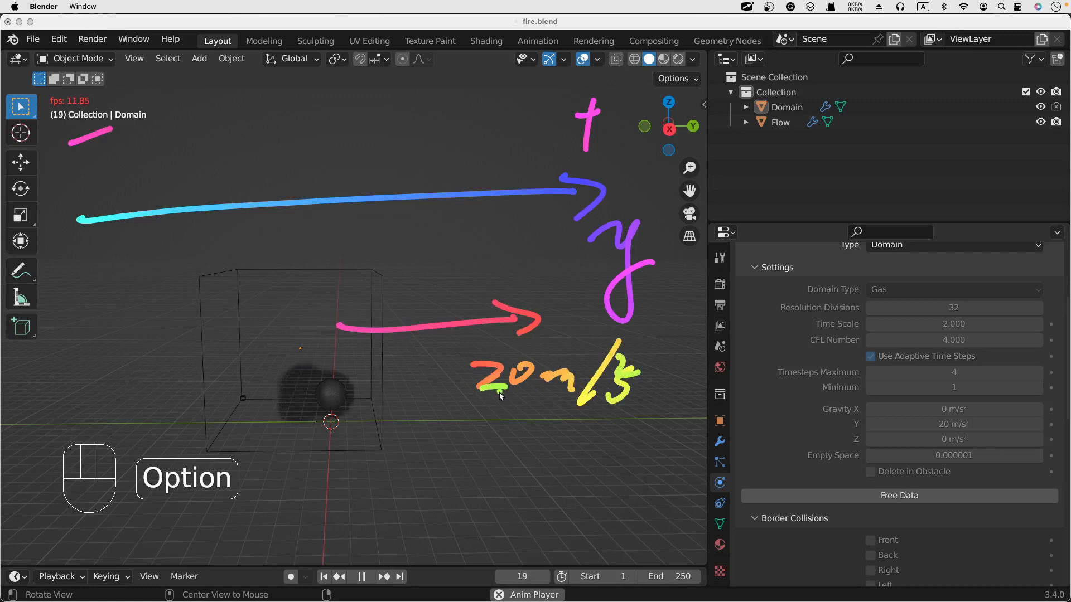
mouse_move(397, 356)
mouse_down()
mouse_move(387, 372)
mouse_move(412, 397)
mouse_up()
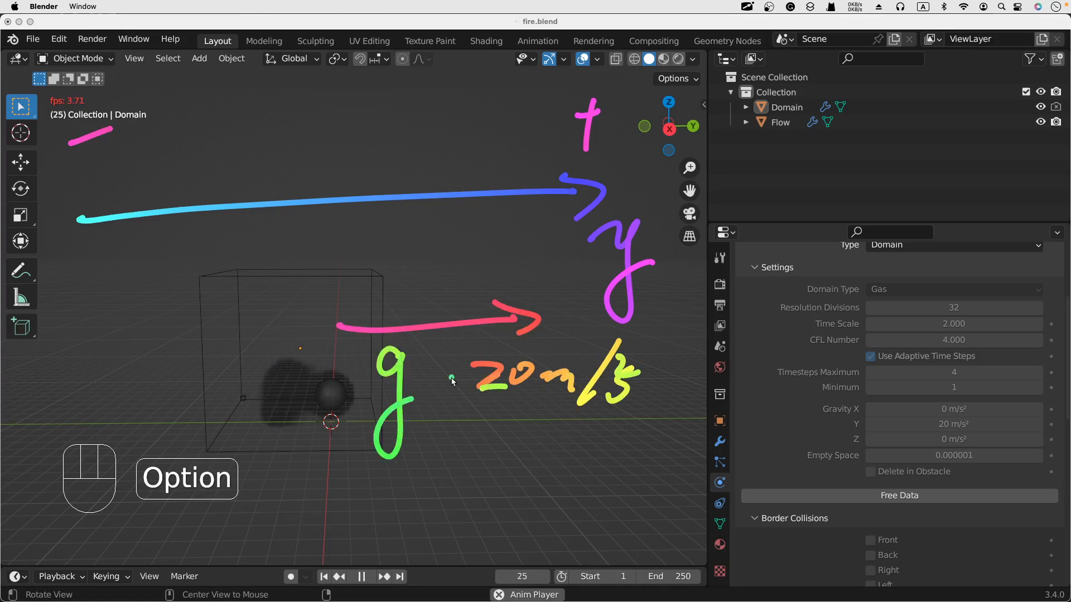
click(470, 391)
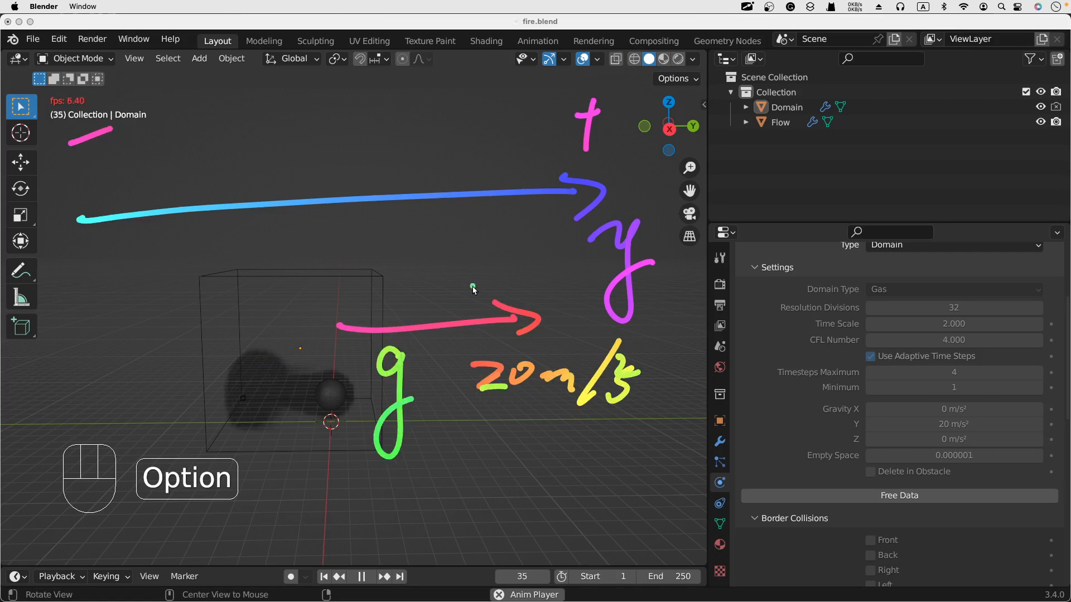
click(422, 393)
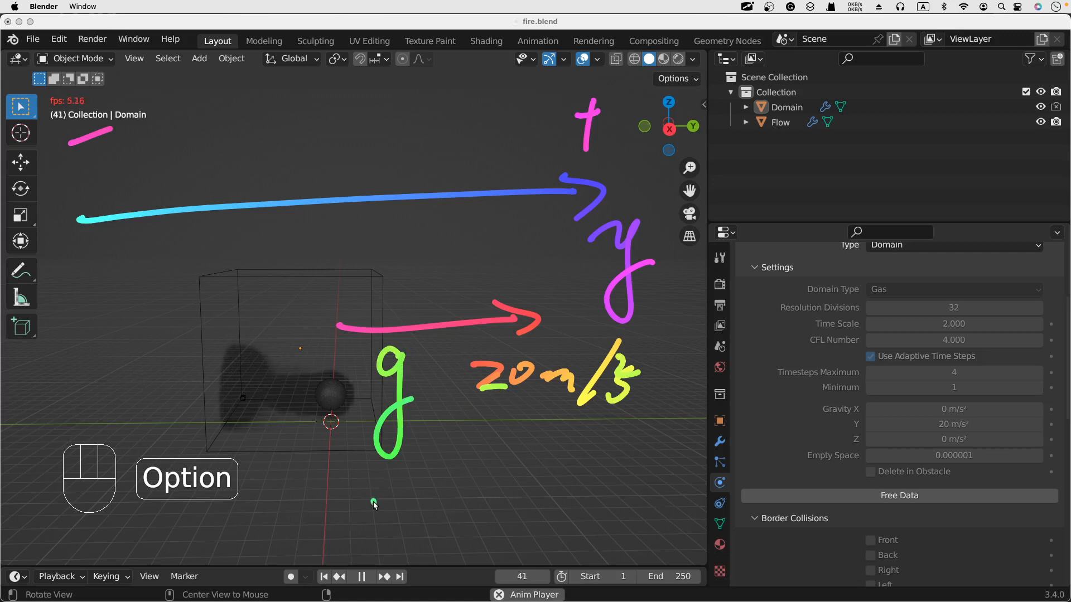
Draw a positive Y arrow beneath the gravity label and complete the label as g = +20 m/s², circling the plus sign
mouse_move(371, 501)
mouse_down()
mouse_move(525, 503)
mouse_move(534, 522)
mouse_up()
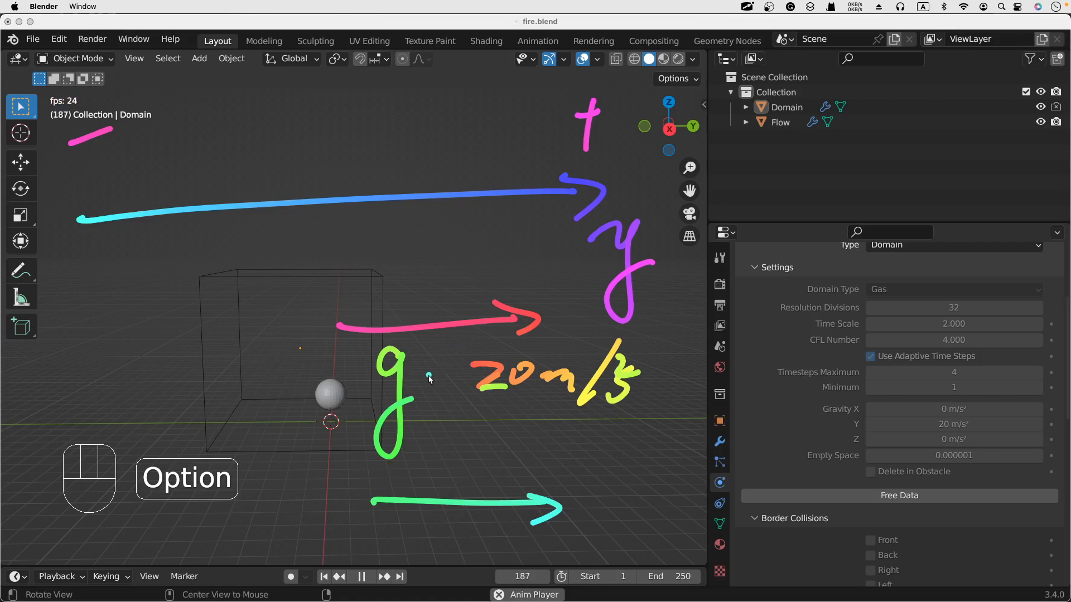
drag(428, 377, 442, 376)
mouse_move(428, 384)
mouse_down()
mouse_move(470, 381)
mouse_move(464, 401)
mouse_up()
drag(463, 366, 461, 366)
Sketch a short positive Y arrow above the axis, and a minus sign with an opposite arrow below for negative gravity
drag(372, 128, 466, 130)
drag(433, 118, 436, 141)
drag(433, 452, 482, 455)
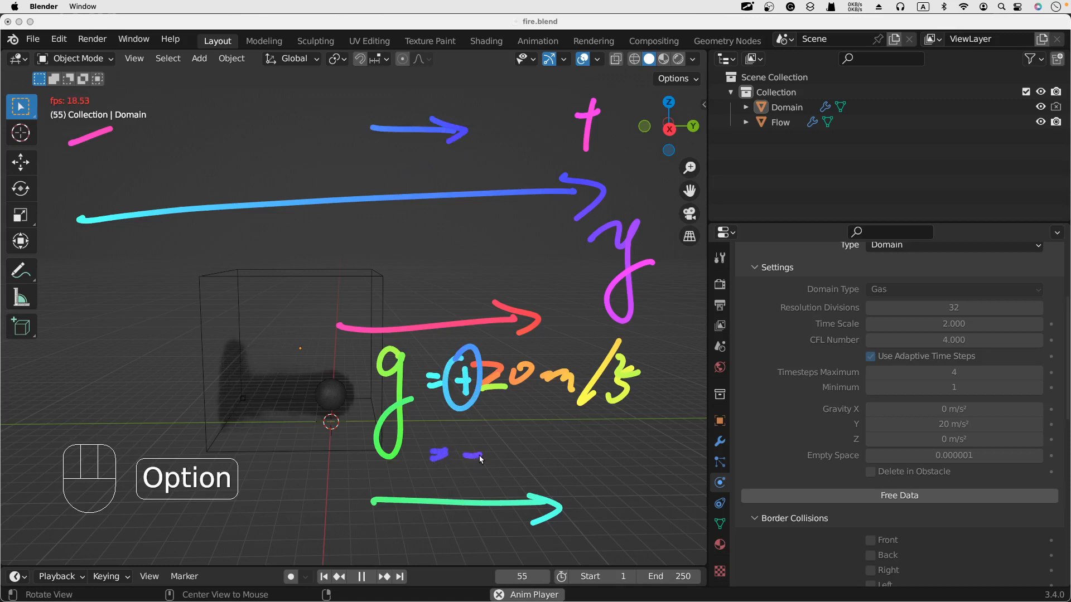
mouse_move(383, 479)
mouse_down()
mouse_move(523, 477)
mouse_move(391, 492)
mouse_up()
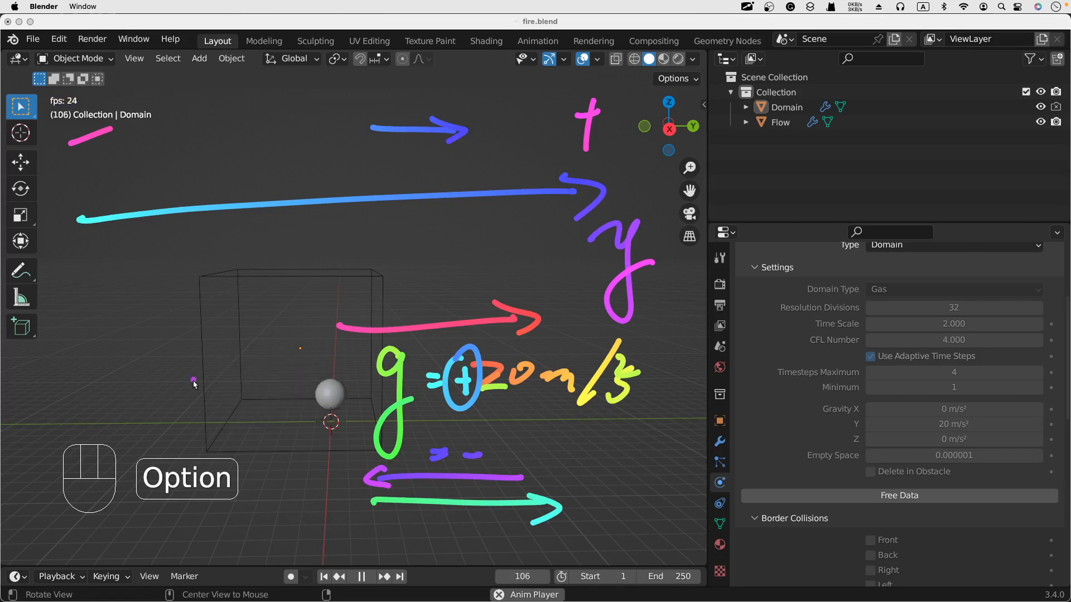
Clear all on-screen annotations, leave annotation mode and switch to the Chrome desktop
key(BackSpace)
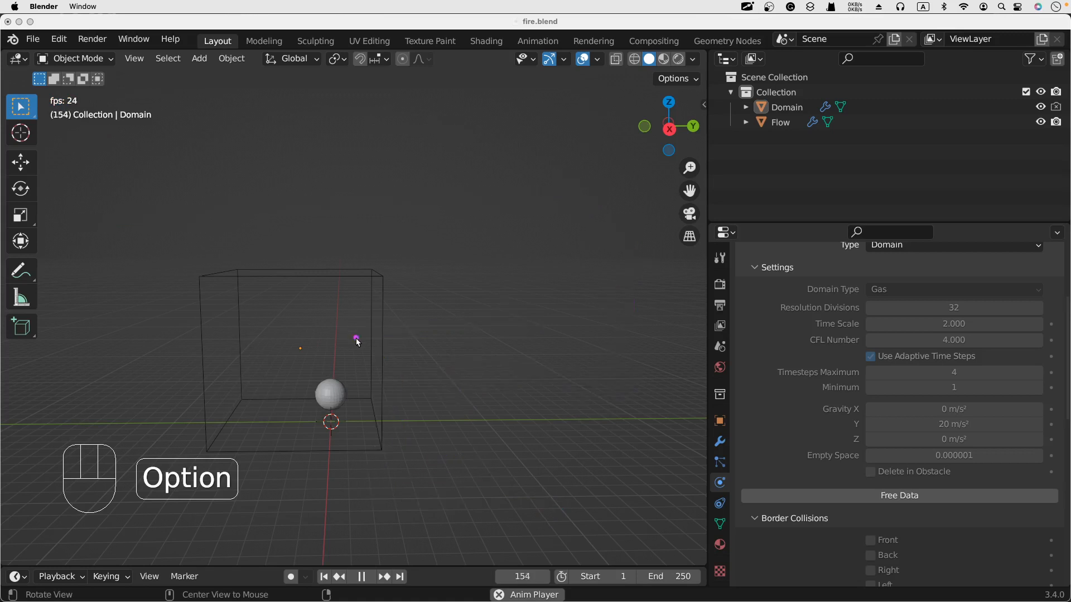
key(Escape)
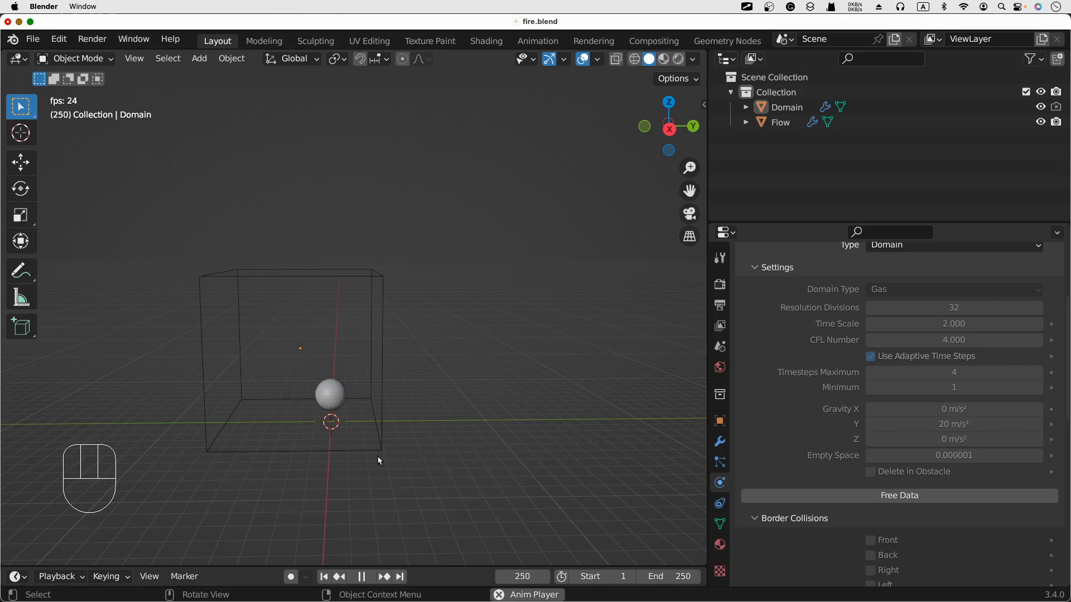
key(ctrl+Right)
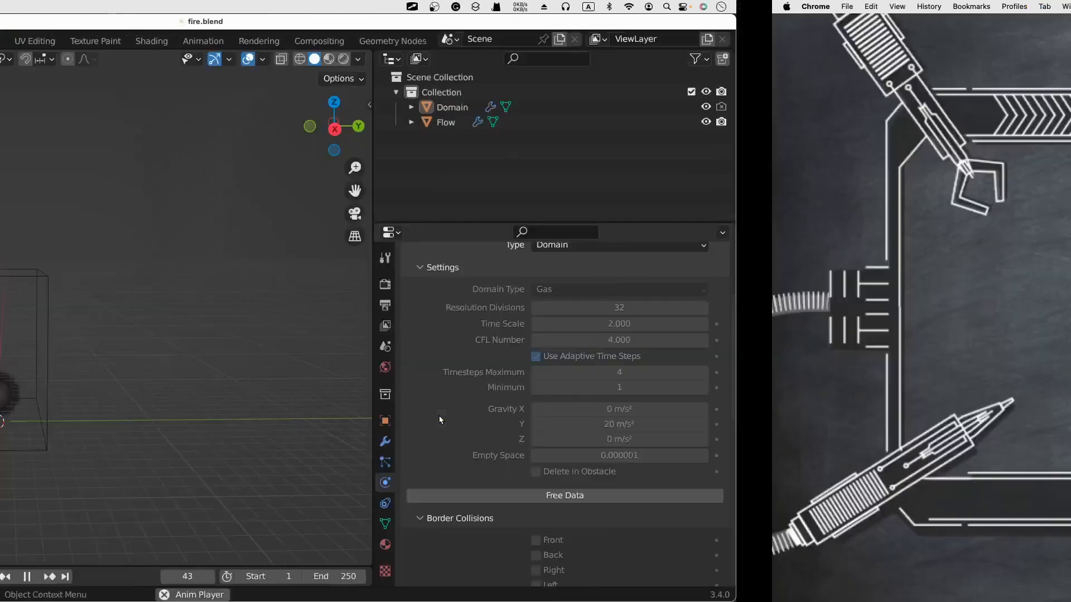